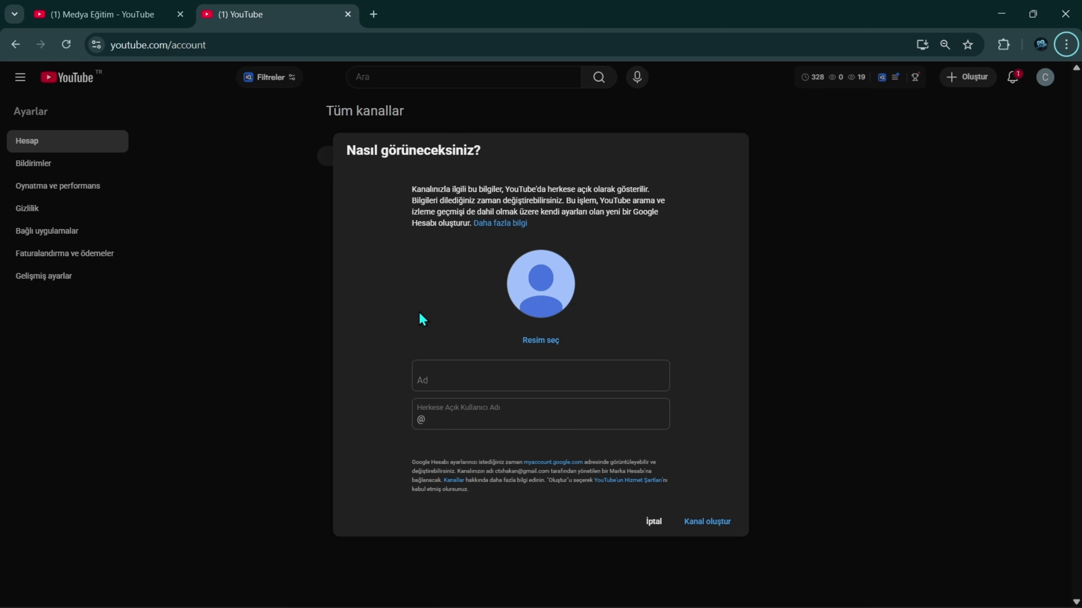
# Open the channel customization page for the Denemeshorts channel in YouTube Studio.
pyautogui.hotkey('ctrl', 'w')
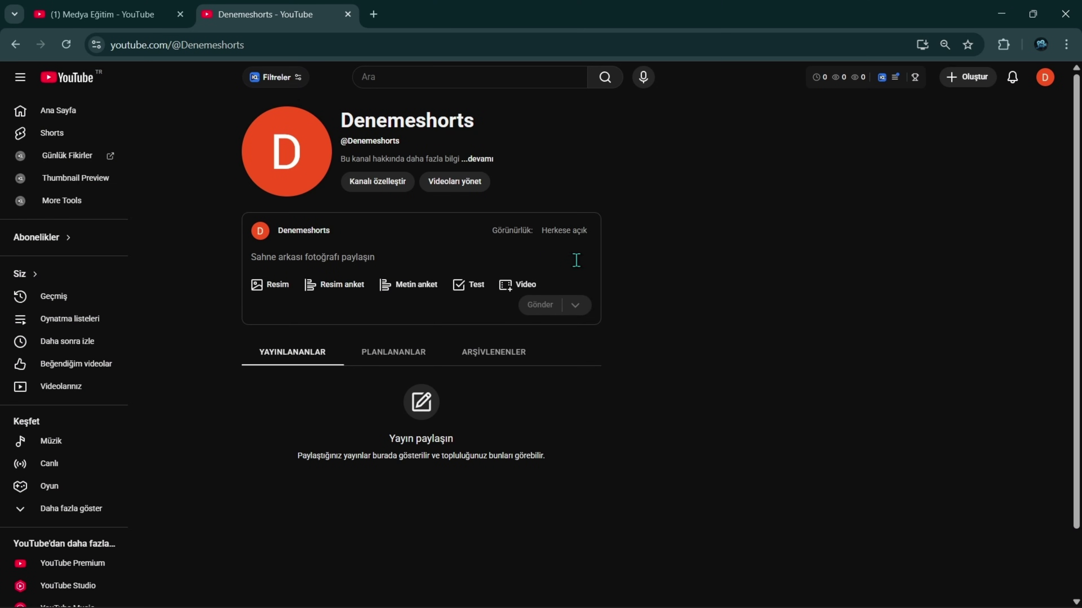
pyautogui.click(1045, 79)
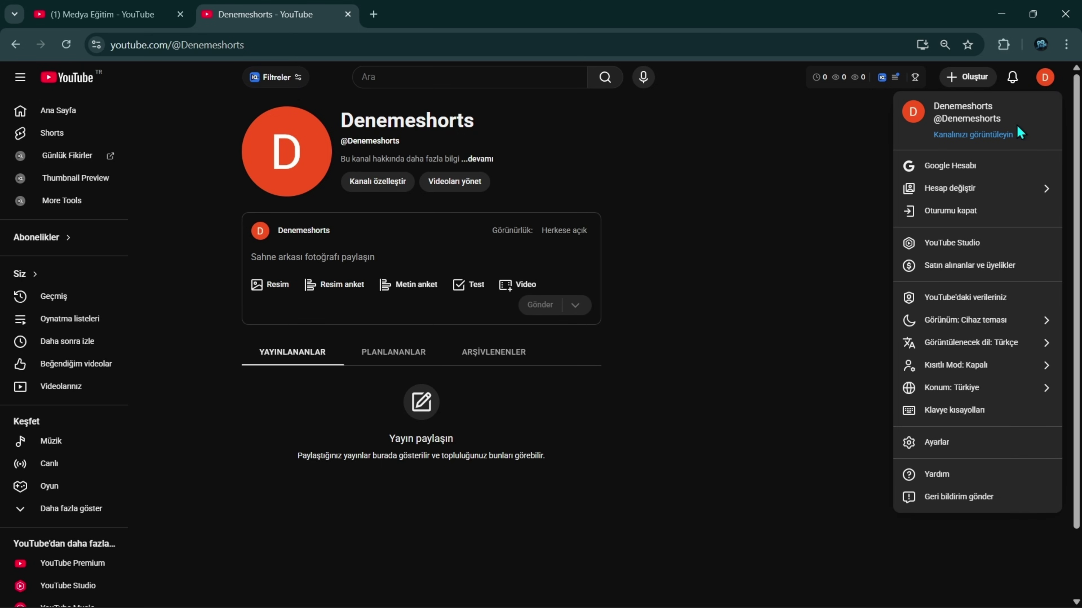
pyautogui.click(910, 252)
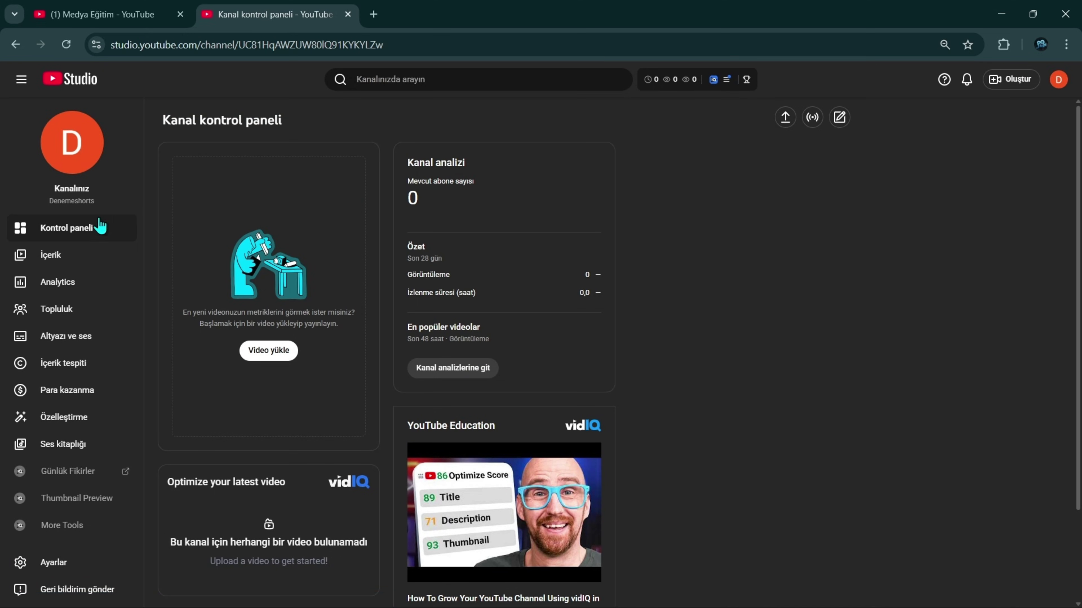
pyautogui.click(73, 422)
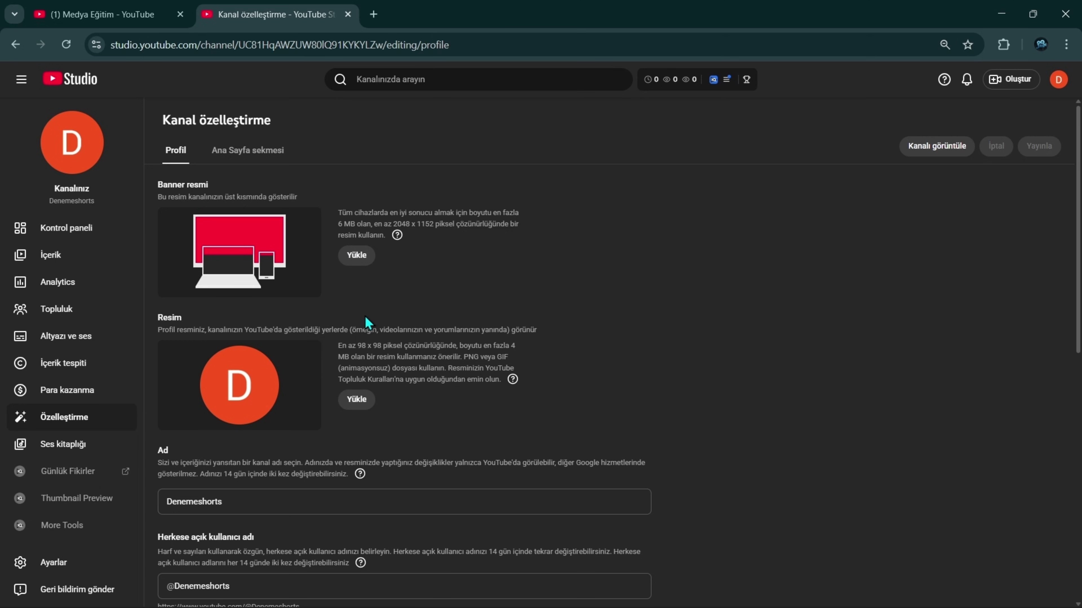
# Go through the profile picture, name and handle settings and place the cursor in the channel description field.
pyautogui.moveTo(516, 378)
pyautogui.scroll(-1, 1078, 165)
pyautogui.scroll(-6, 234, 239)
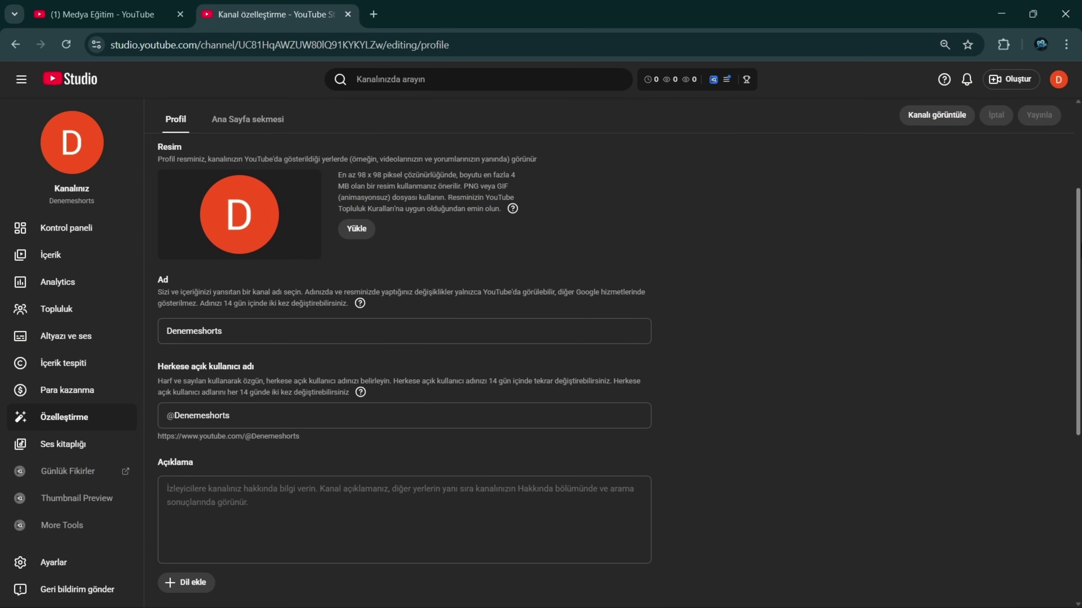
pyautogui.press('Tab')
pyautogui.press('Tab')
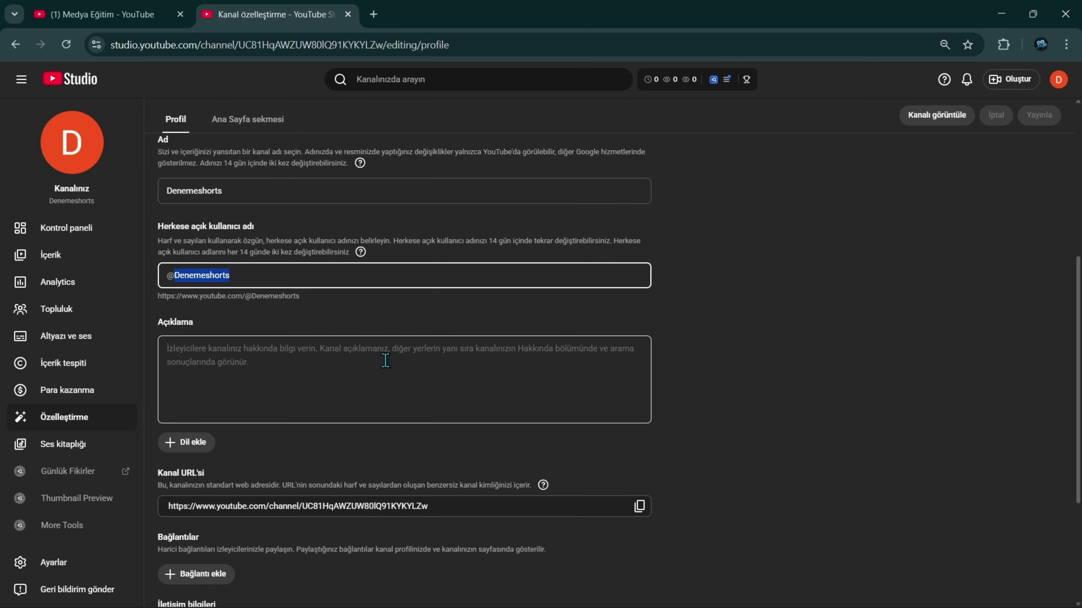
pyautogui.click(202, 357)
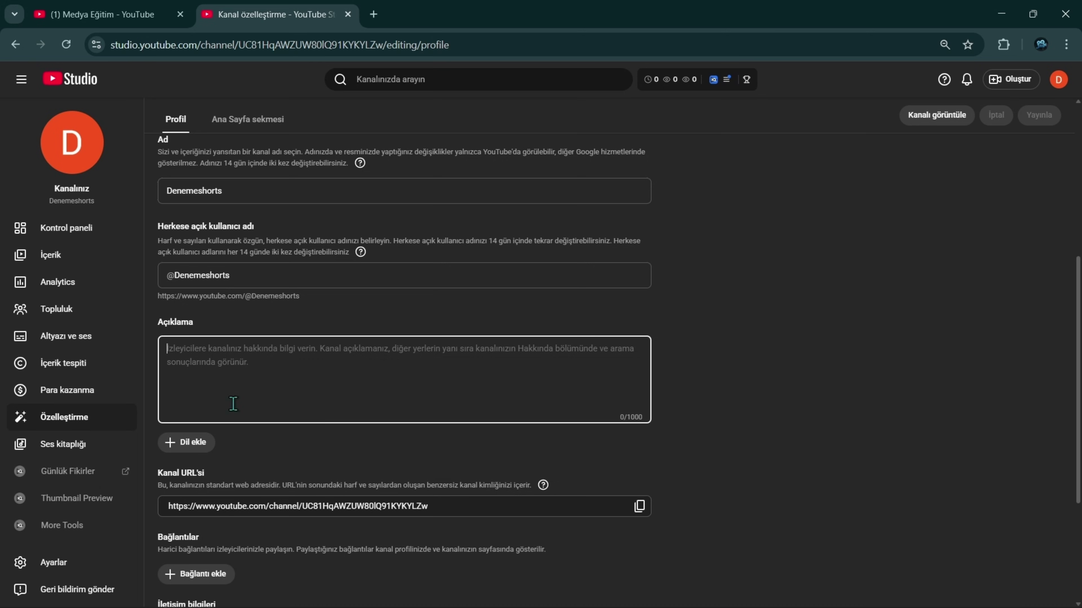
# Read the full channel description of the Medya Eğitim channel as an example and return to the customization page.
pyautogui.click(111, 14)
pyautogui.scroll(5, 293, 133)
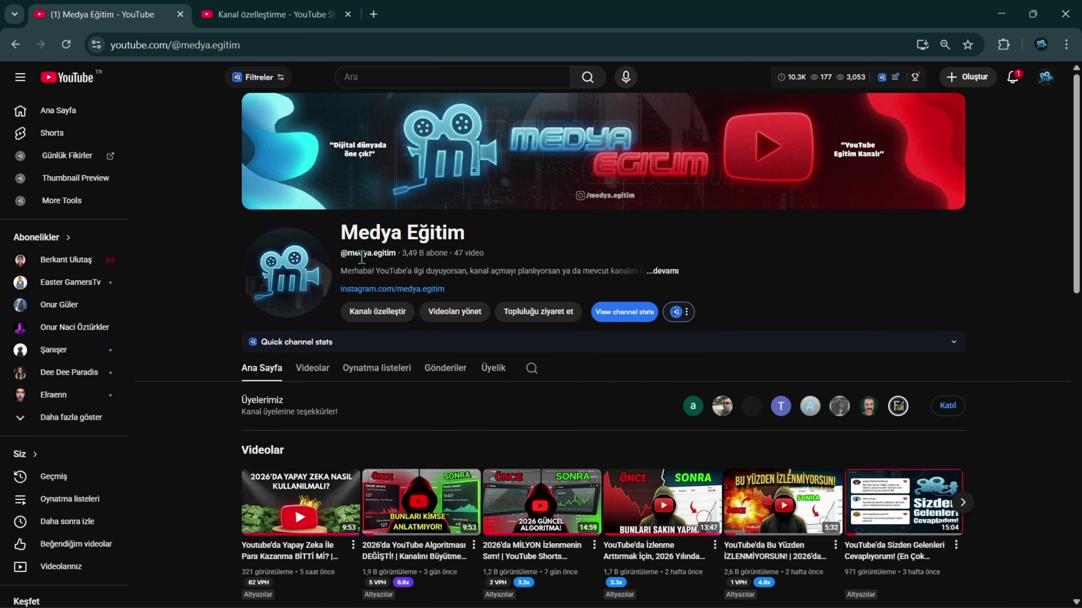
pyautogui.click(664, 273)
pyautogui.moveTo(397, 191); pyautogui.dragTo(645, 339)
pyautogui.click(681, 141)
pyautogui.click(332, 17)
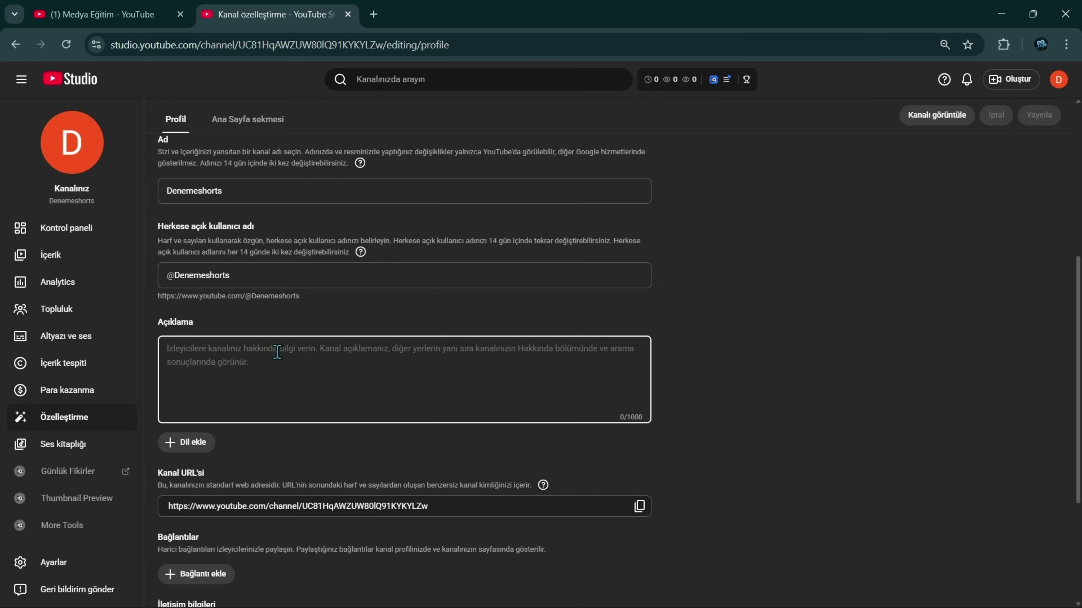
pyautogui.hotkey('ctrl', '1')
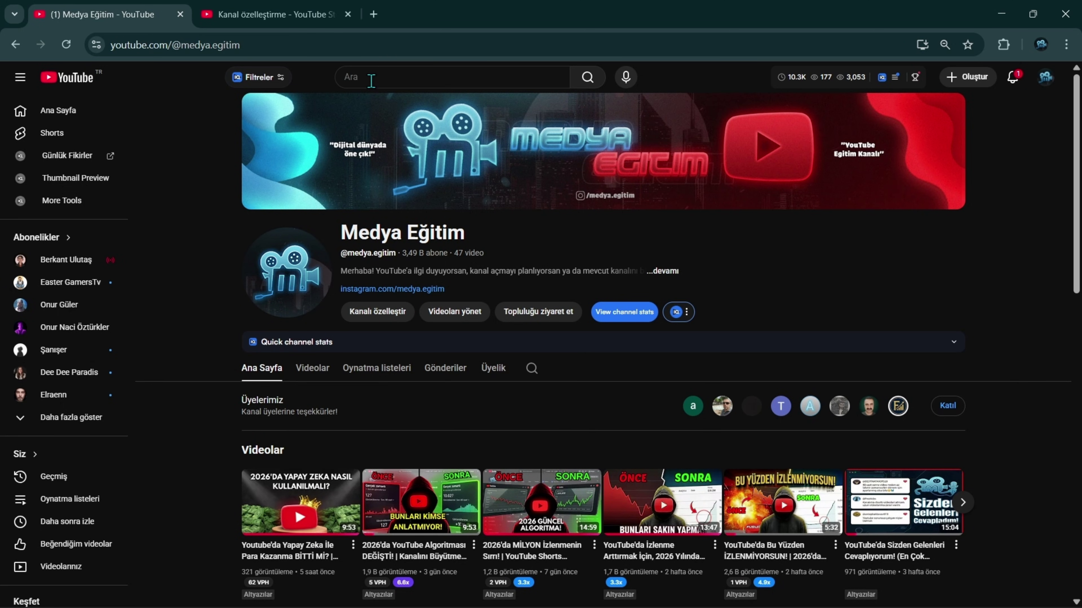
pyautogui.hotkey('ctrl', '2')
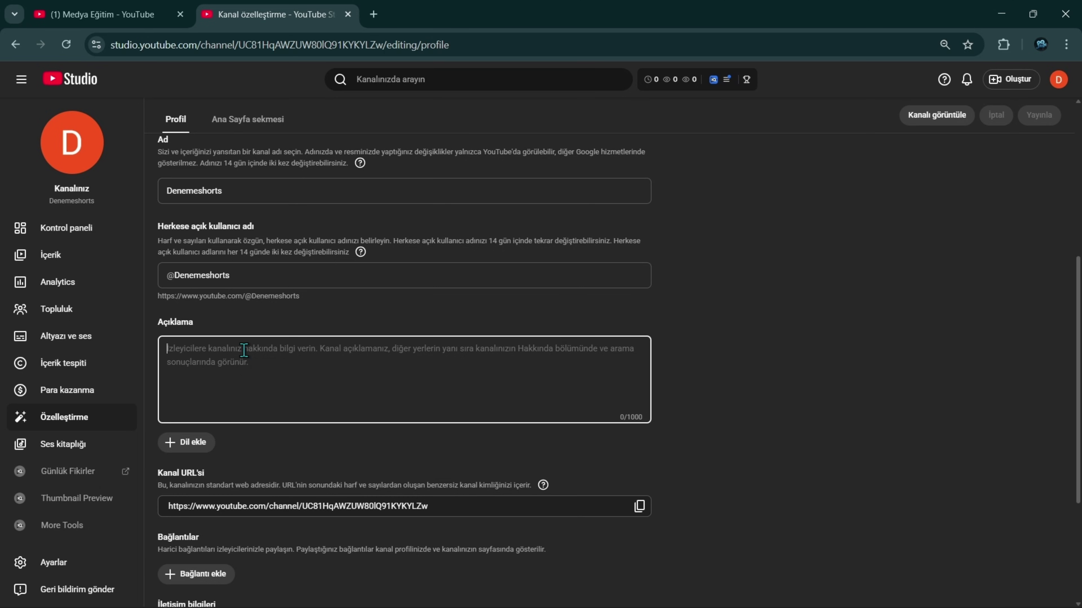
# Enter the channel description "En sevilen dizi ve filmlerden unutulmaz sahneler, kısa ve etkileyici kesitler burada.".
pyautogui.press('capslock')
pyautogui.write('En sevilen dizi v')
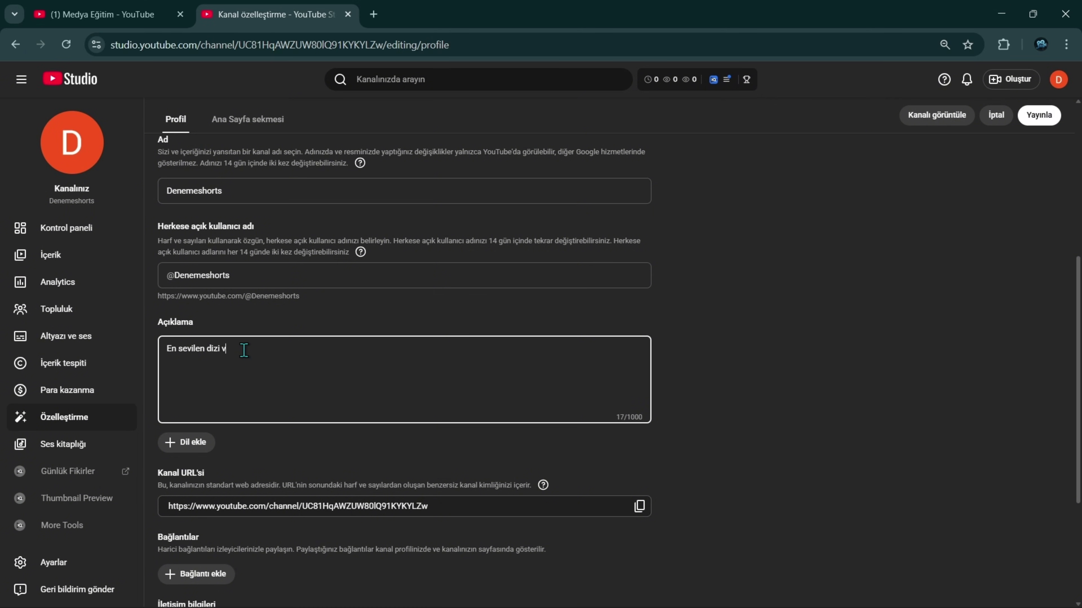
pyautogui.write('e filmlerden unutulmazx s')
pyautogui.press('BackSpace')
pyautogui.press('BackSpace')
pyautogui.press('BackSpace')
pyautogui.write('sahneler, kısa ve etki')
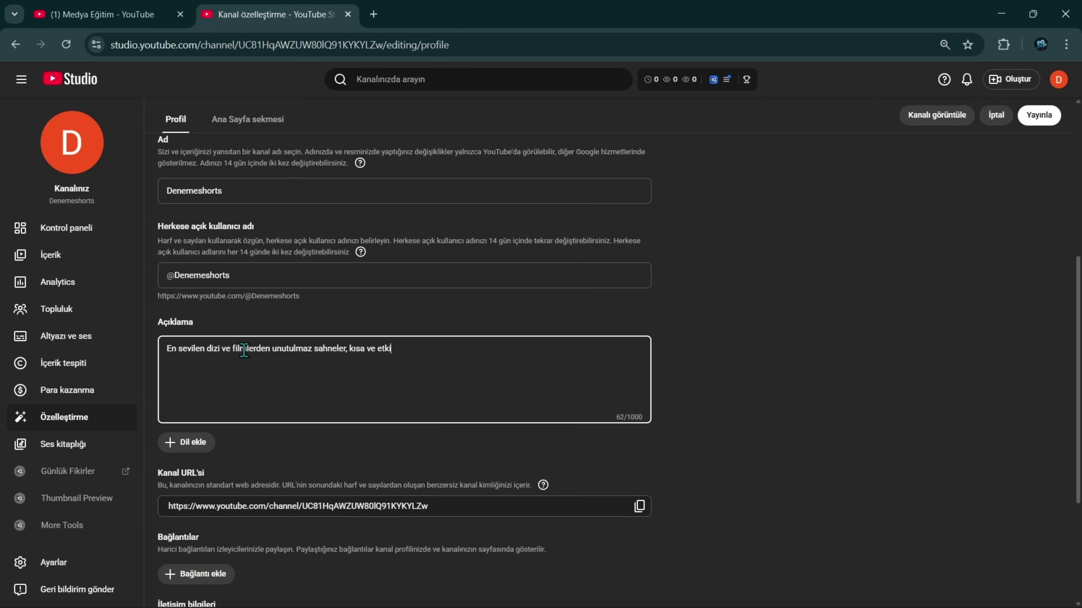
pyautogui.write('leyici kesitler burada.')
pyautogui.moveTo(473, 350); pyautogui.dragTo(194, 350)
pyautogui.click(436, 355)
pyautogui.moveTo(475, 346); pyautogui.dragTo(163, 348)
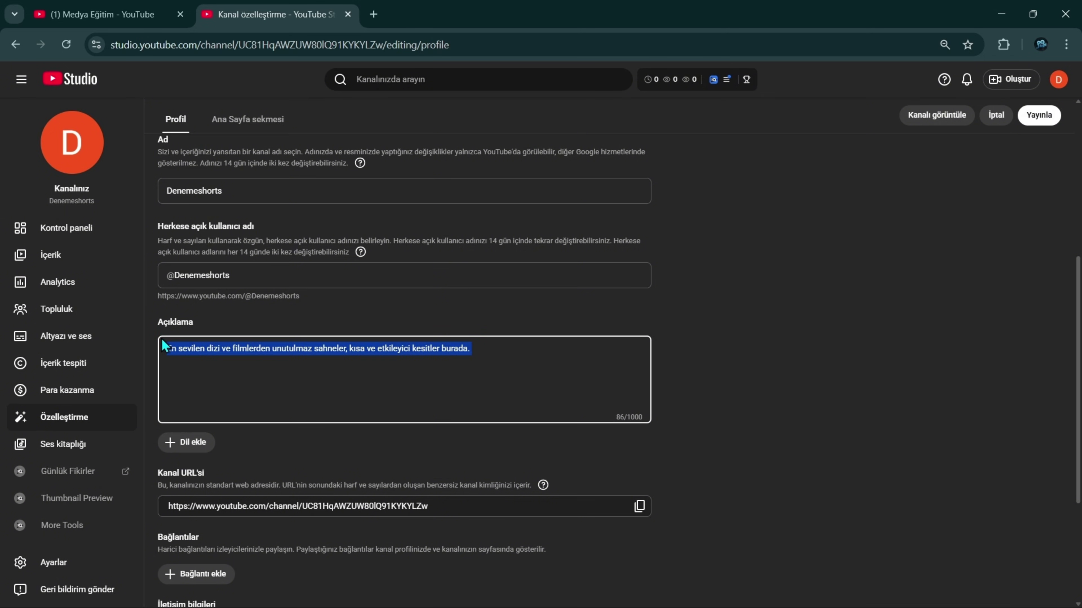
pyautogui.click(487, 358)
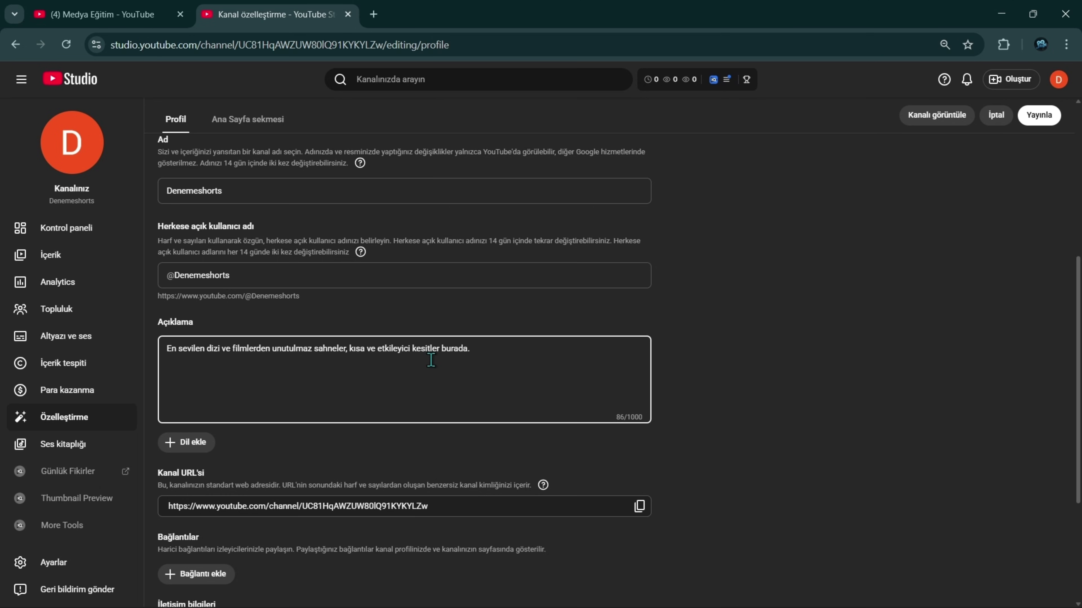
pyautogui.tripleClick(490, 350)
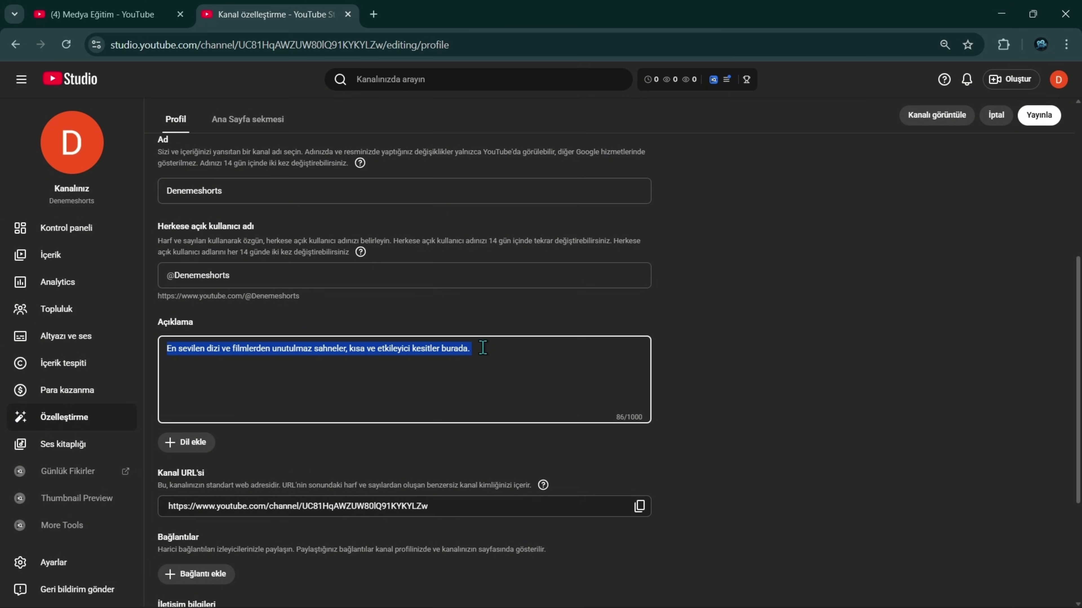
pyautogui.click(495, 350)
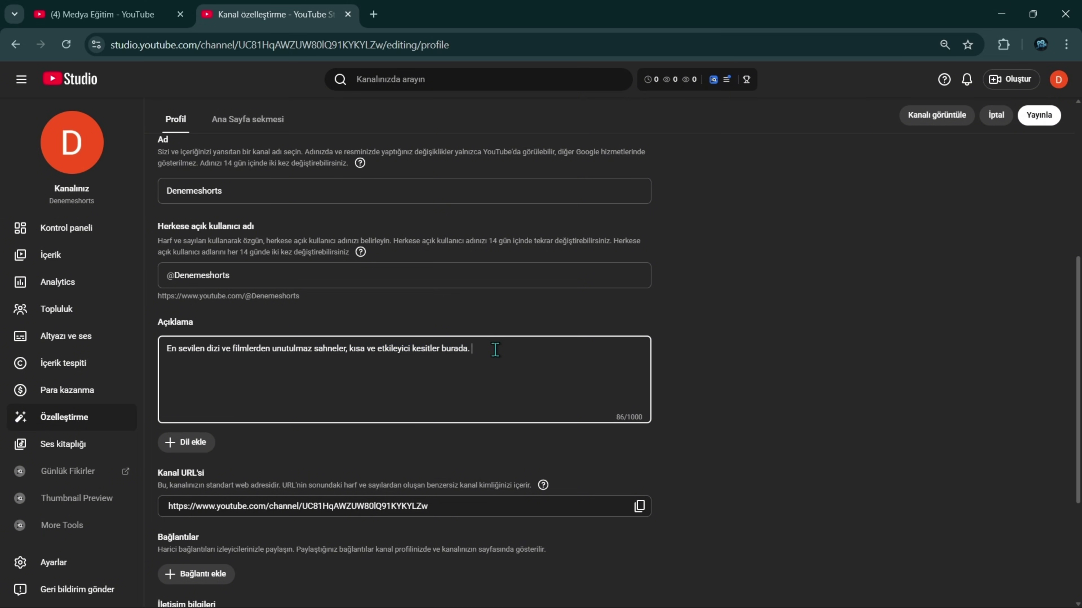
pyautogui.moveTo(519, 348); pyautogui.dragTo(169, 353)
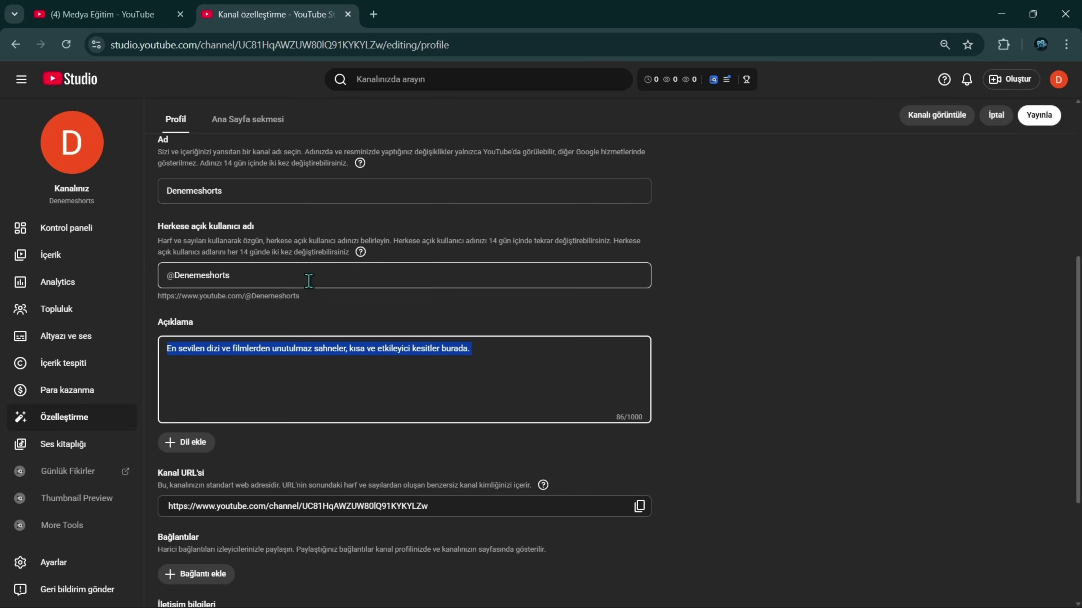
# Examine the links section of the profile settings and compare it with the Instagram link on the Medya Eğitim channel page.
pyautogui.scroll(-5, 1018, 359)
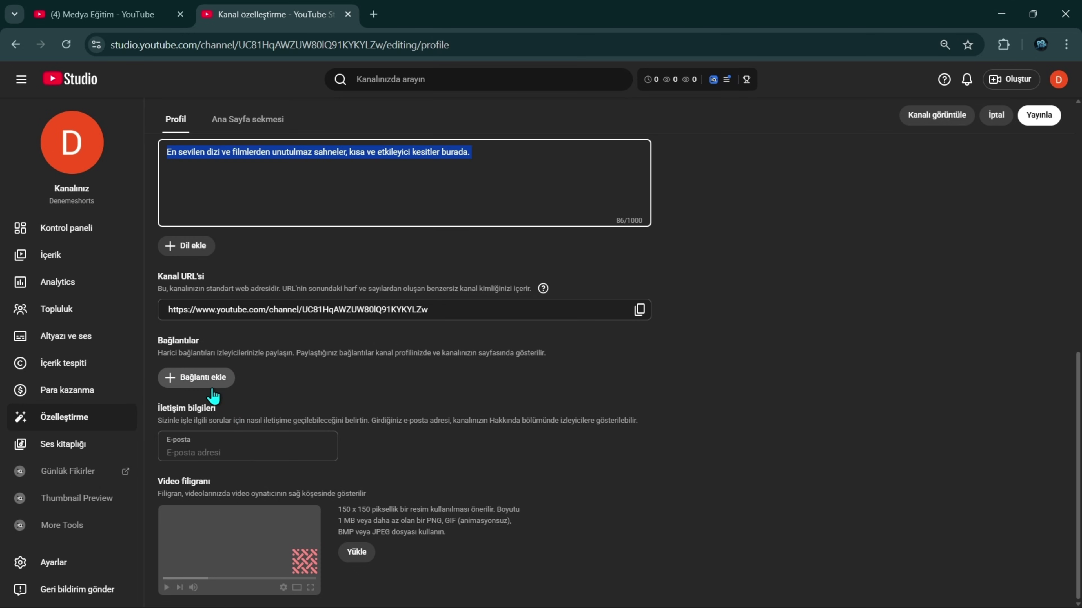
pyautogui.click(98, 14)
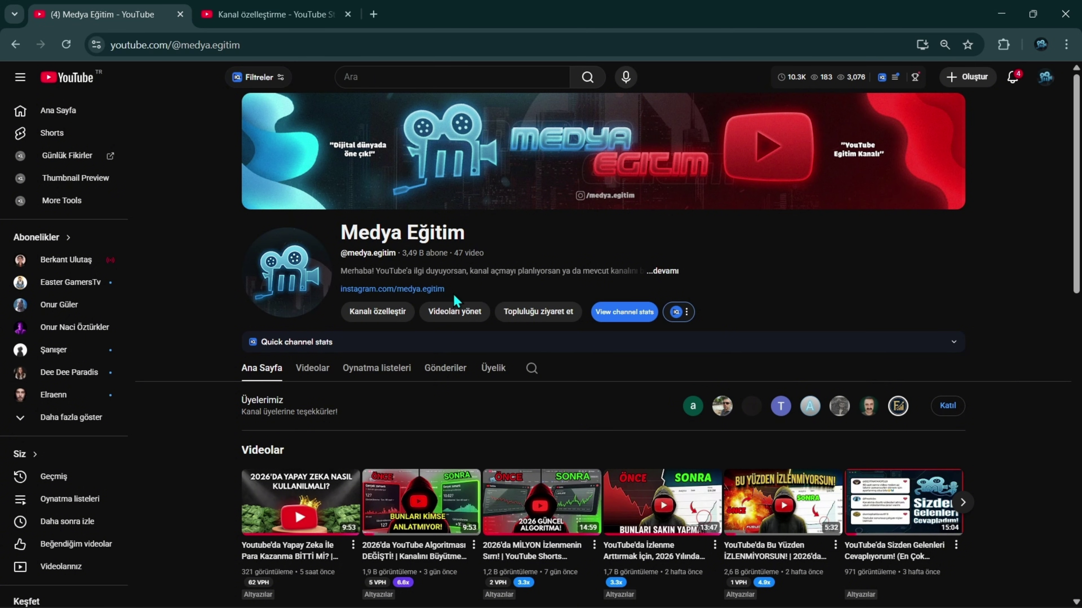
pyautogui.moveTo(453, 294); pyautogui.dragTo(343, 303)
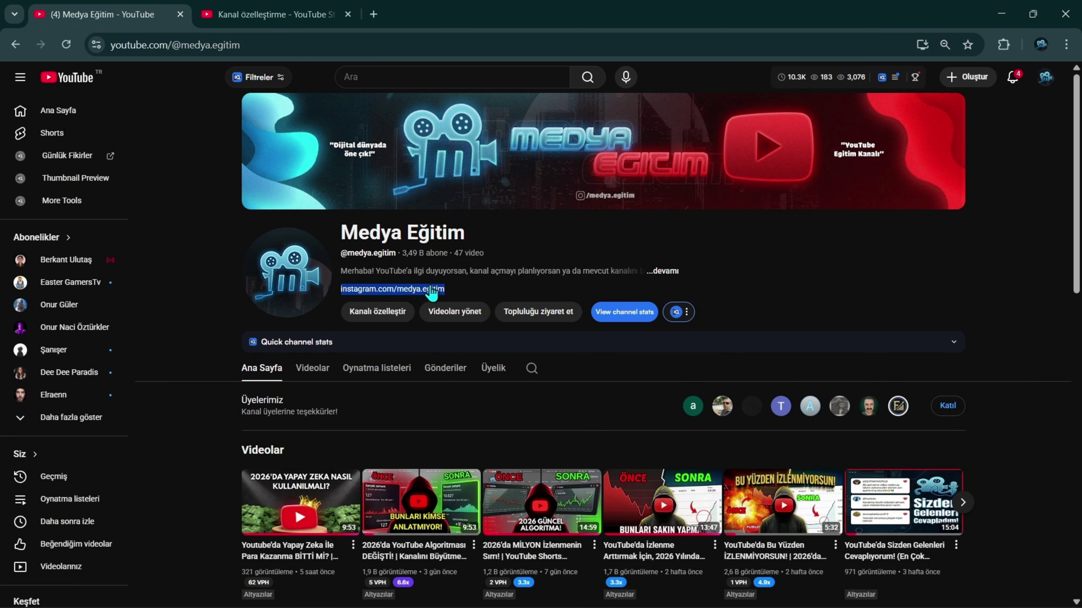
pyautogui.click(464, 295)
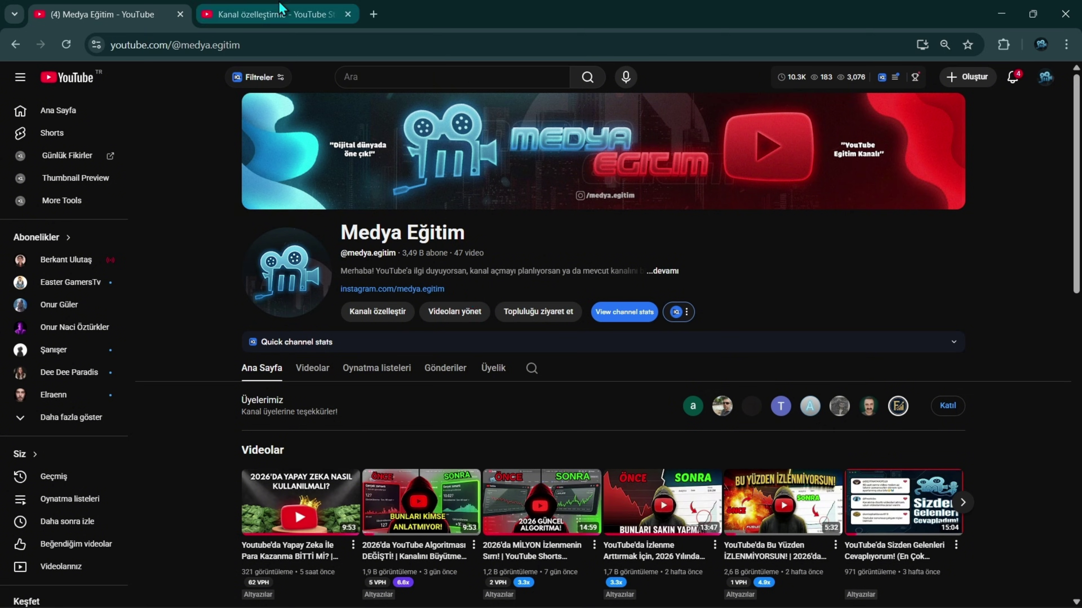
pyautogui.click(277, 14)
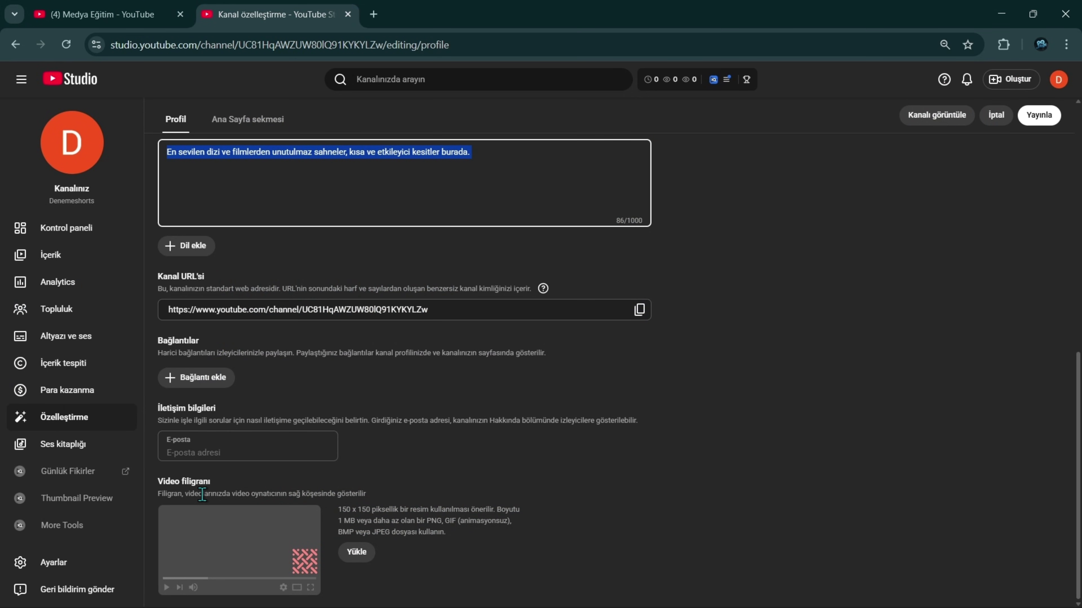
# Examine the contact information section, its e-mail field and the note on where viewers can see the address.
pyautogui.click(236, 450)
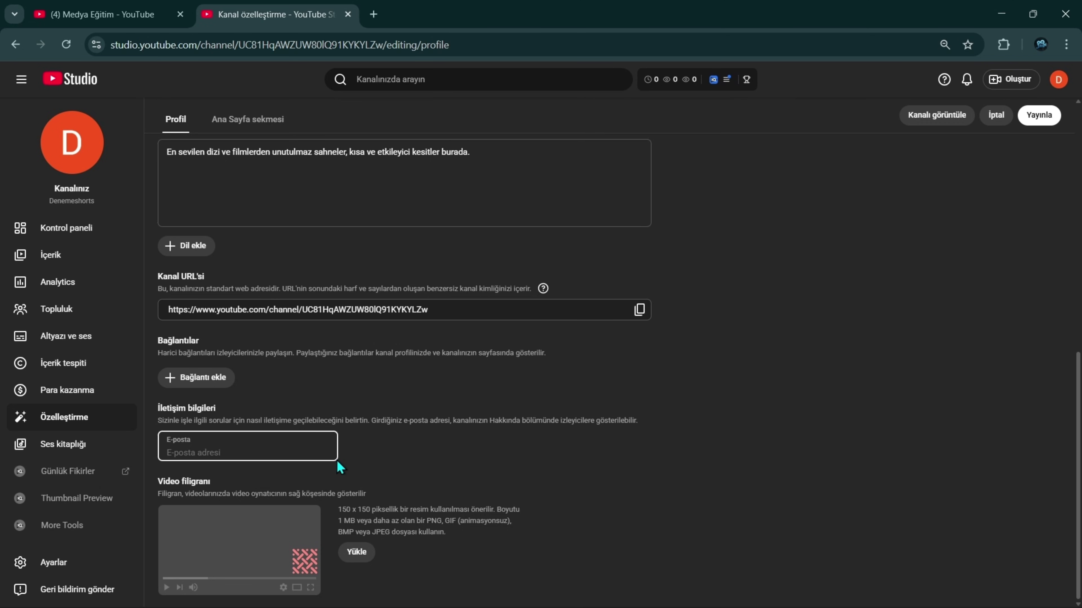
pyautogui.moveTo(490, 421); pyautogui.dragTo(592, 419)
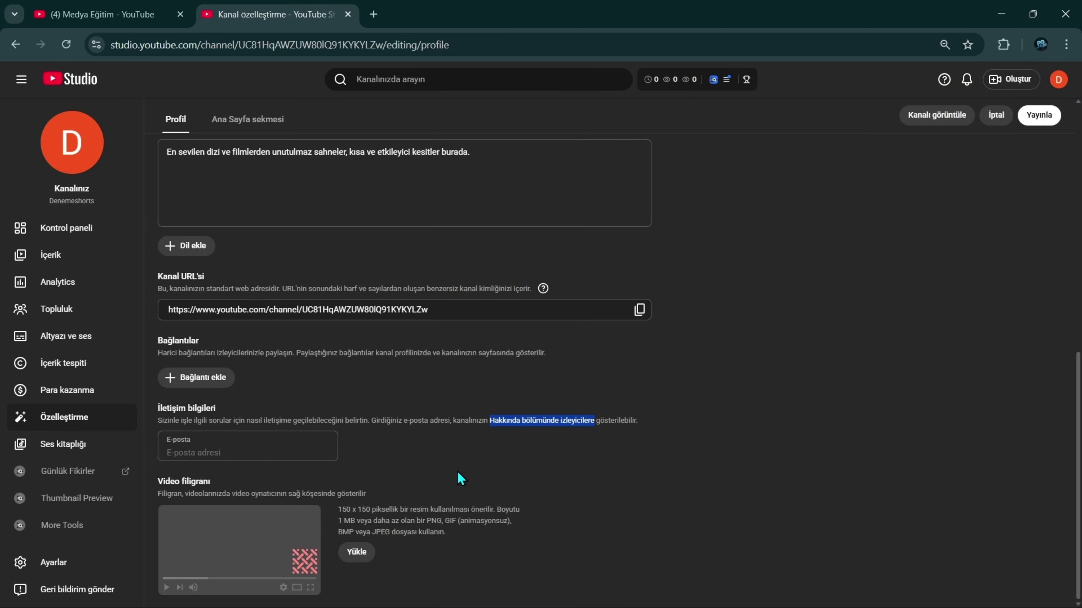